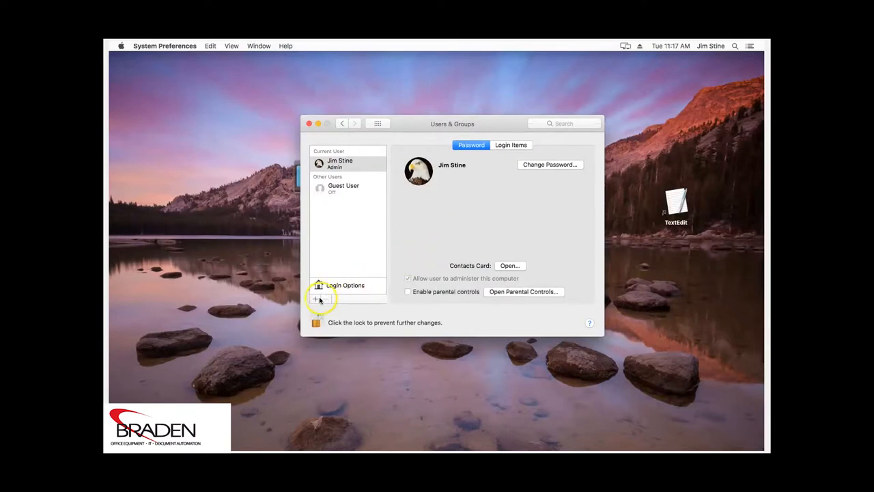
Step: Create a Standard user account with full name and account name copier, entering and verifying its password and adding a password hint
left_click(317, 299)
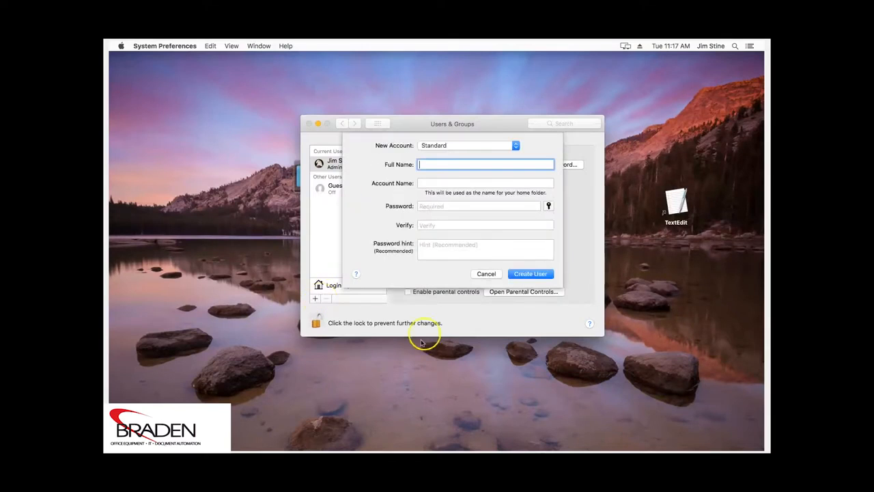
type("copier")
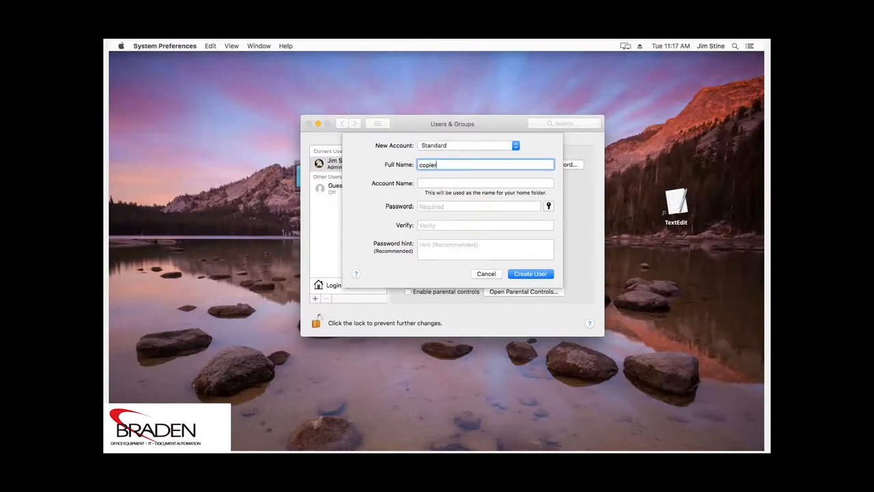
key("Tab")
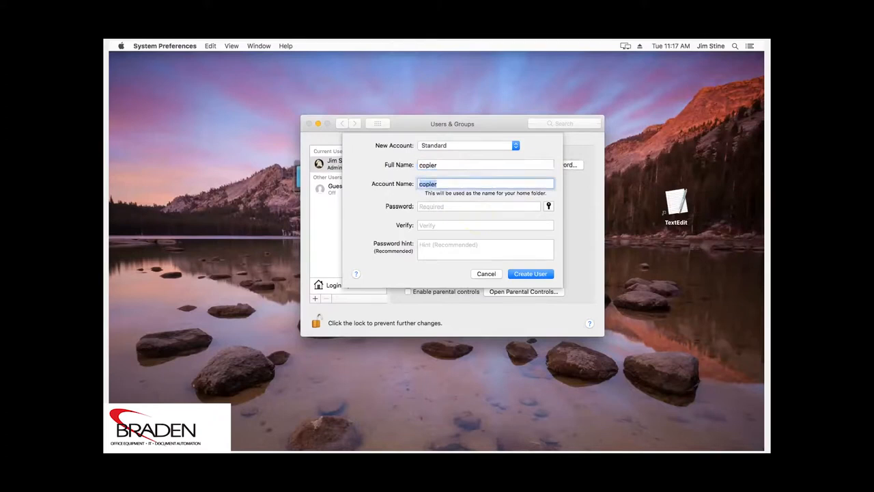
key("Tab")
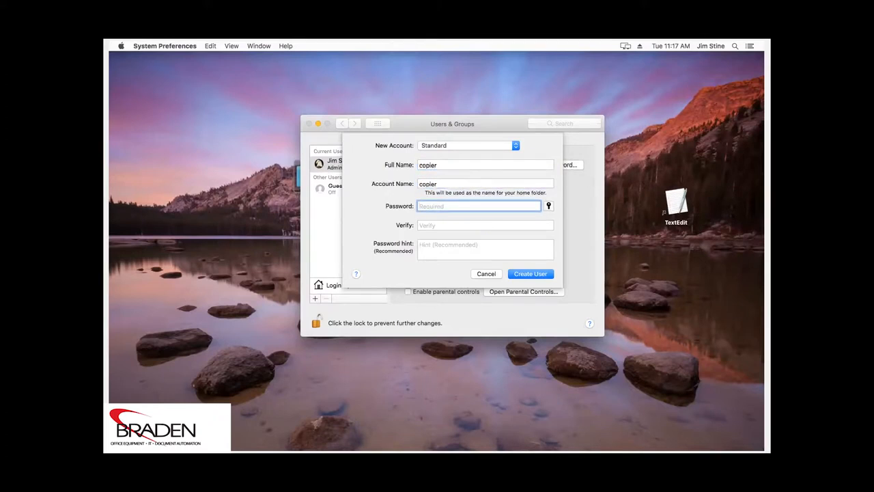
type("••••••")
key("Tab")
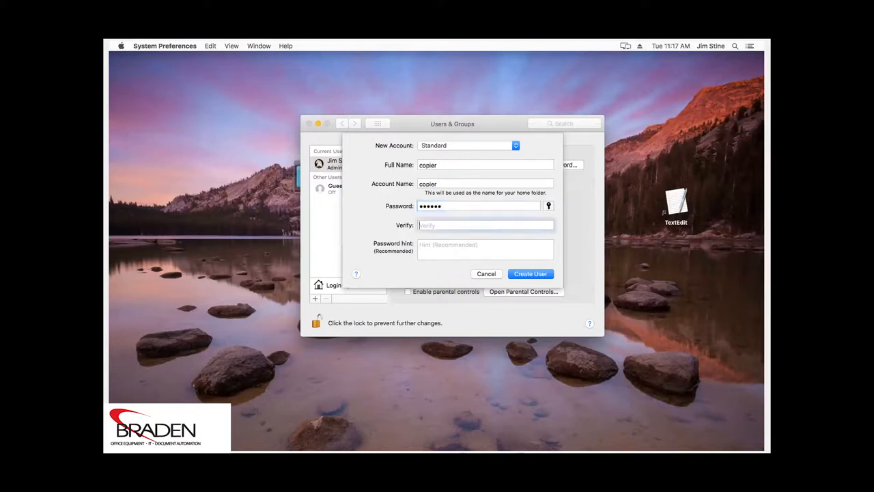
type("••••••")
left_click(459, 248)
type("copier")
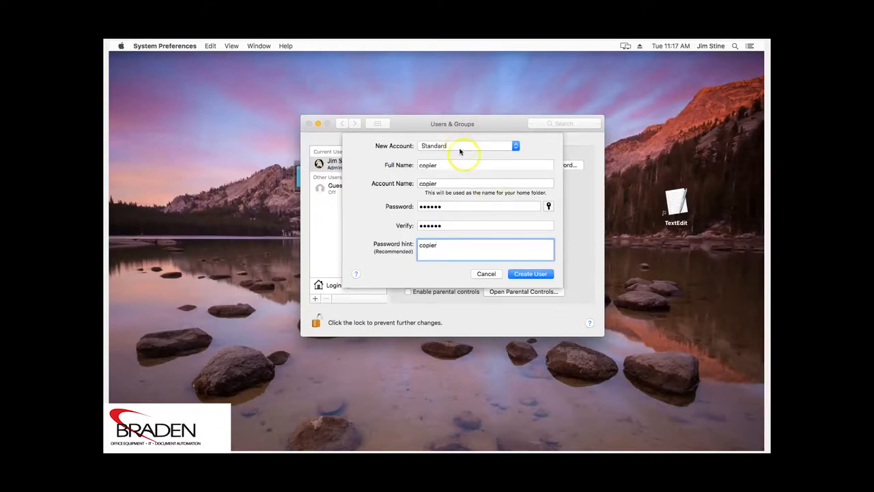
left_click(531, 275)
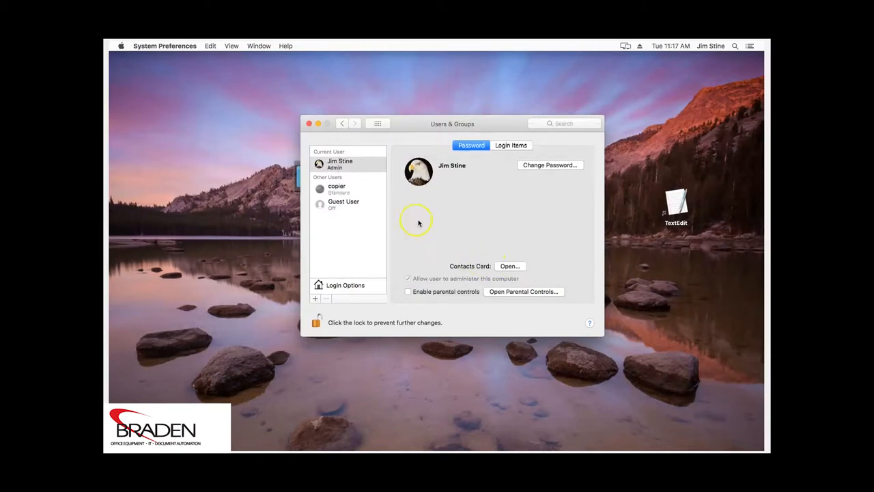
Step: Select the copier account, lock the Users & Groups settings against further changes, and return to the preferences overview
left_click(340, 192)
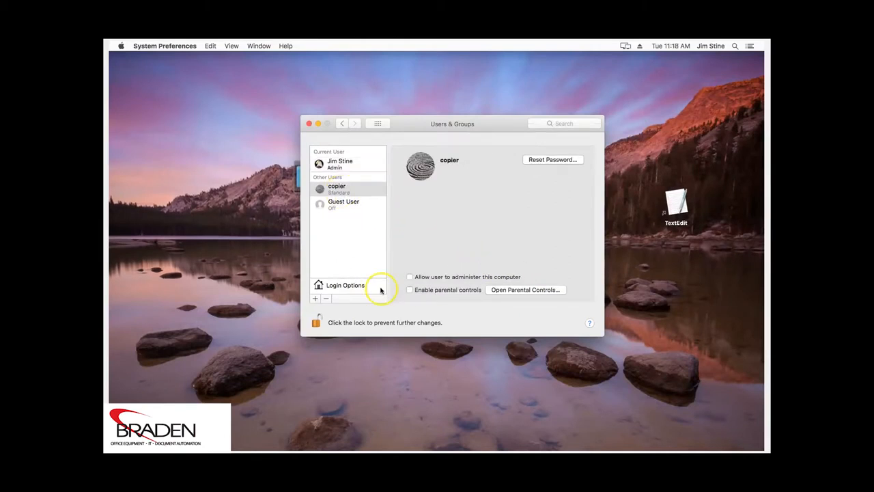
left_click(315, 323)
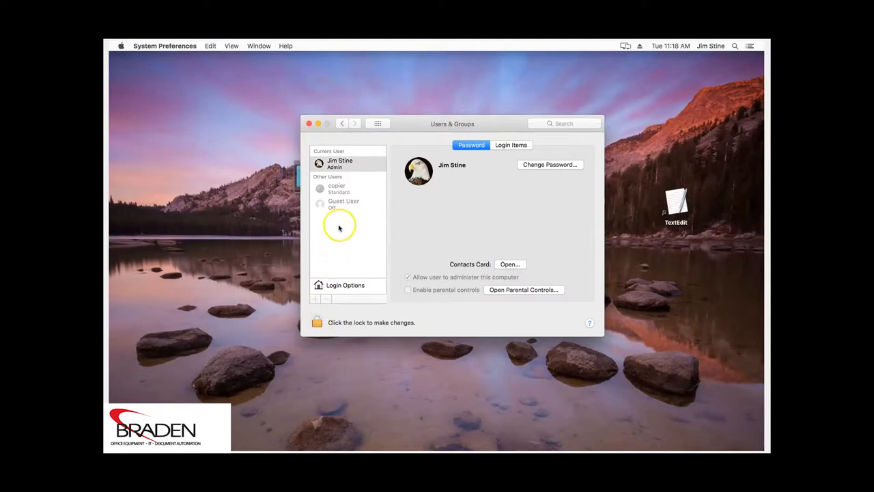
left_click(341, 125)
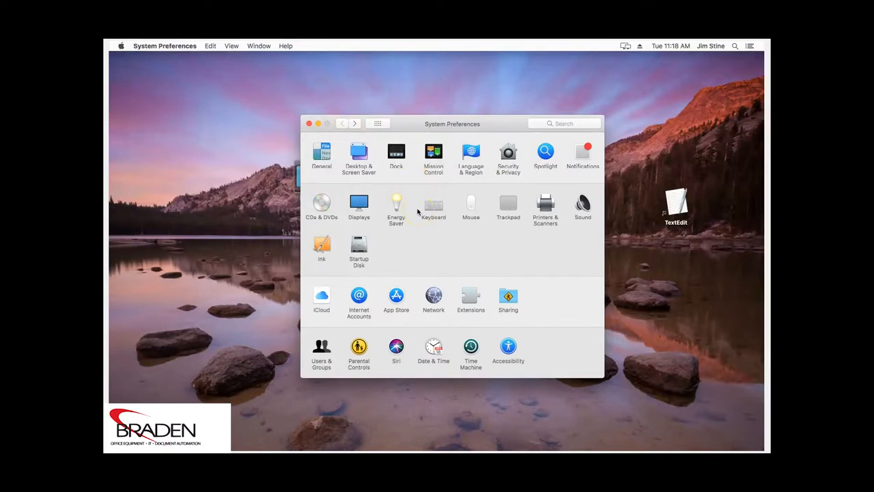
Step: Add the scans folder from the Desktop to the shared folders in the File Sharing settings
left_click(504, 299)
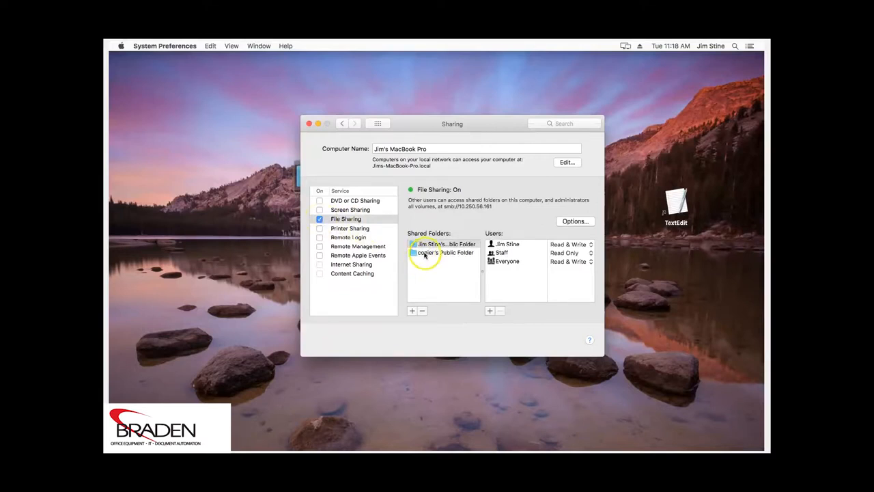
left_click(412, 311)
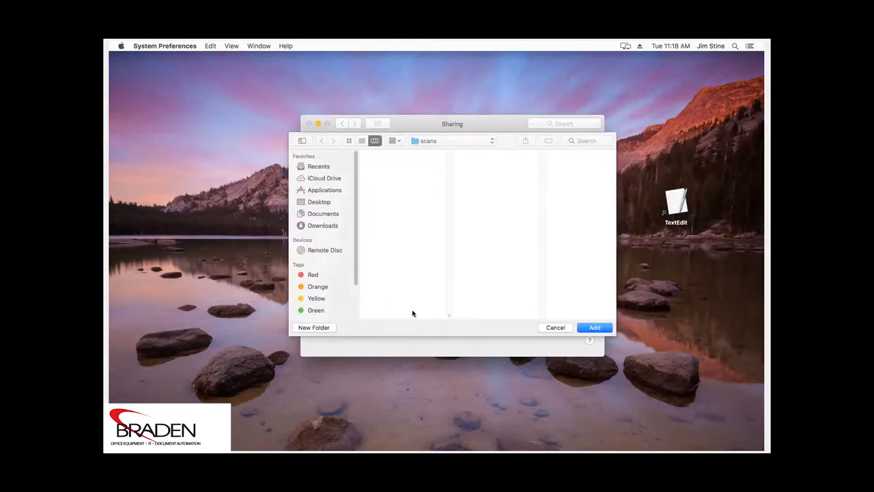
left_click(332, 202)
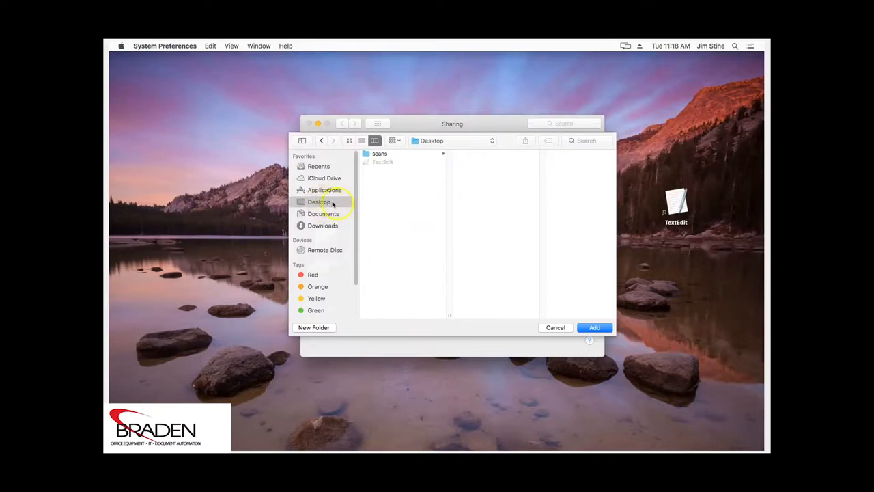
left_click(388, 155)
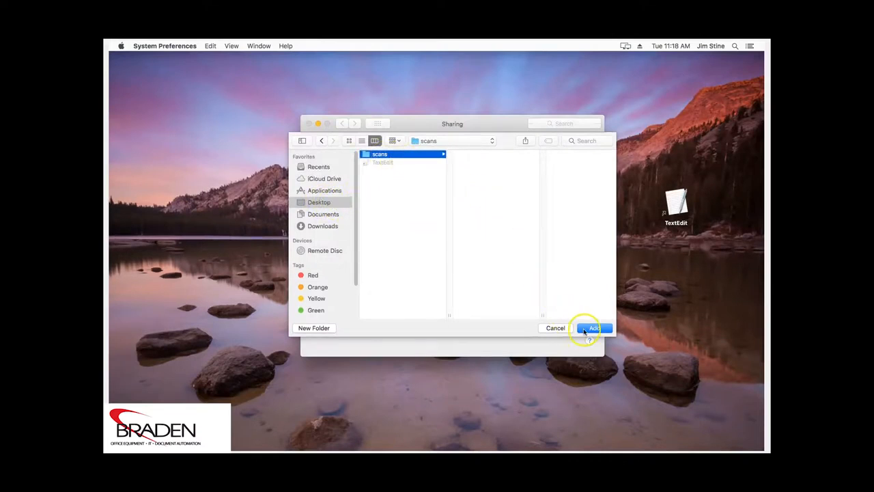
left_click(586, 329)
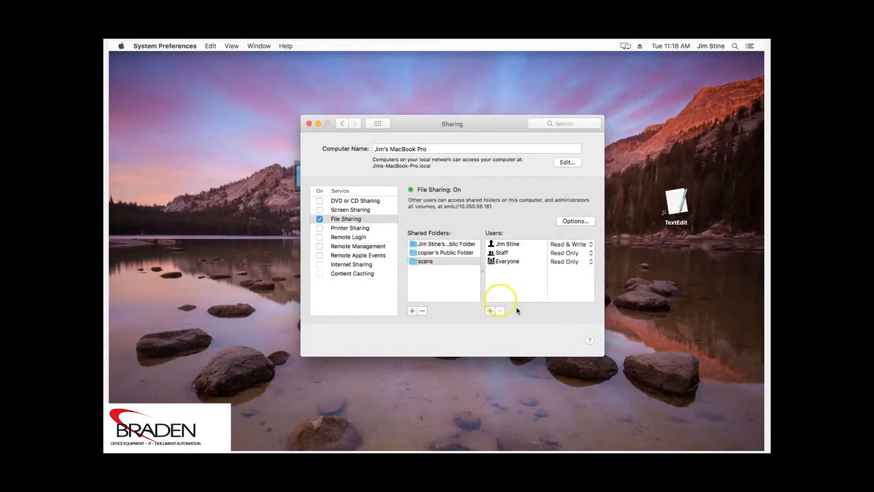
Step: Add the copier user to the scans shared folder and give it Read & Write permission
left_click(437, 262)
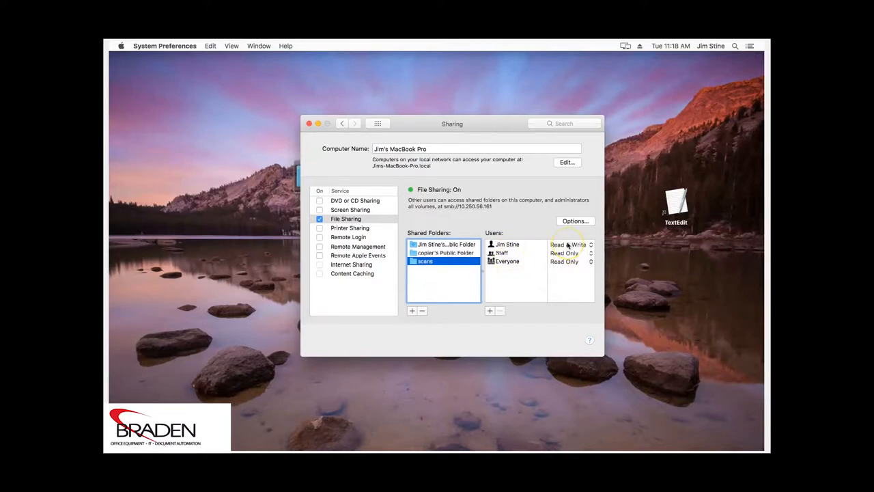
left_click(491, 310)
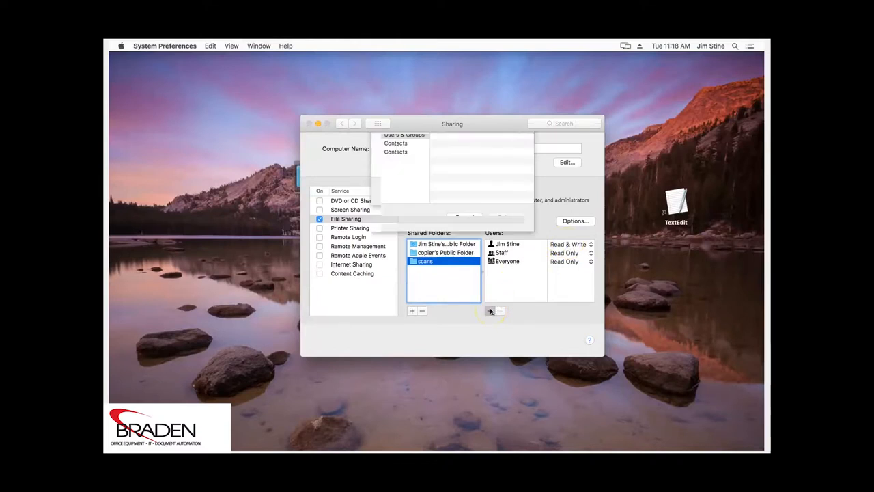
left_click(451, 164)
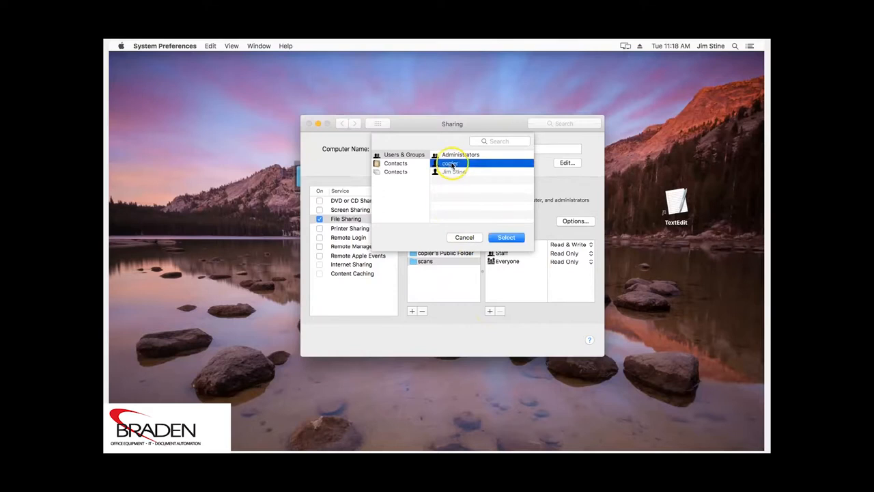
left_click(508, 238)
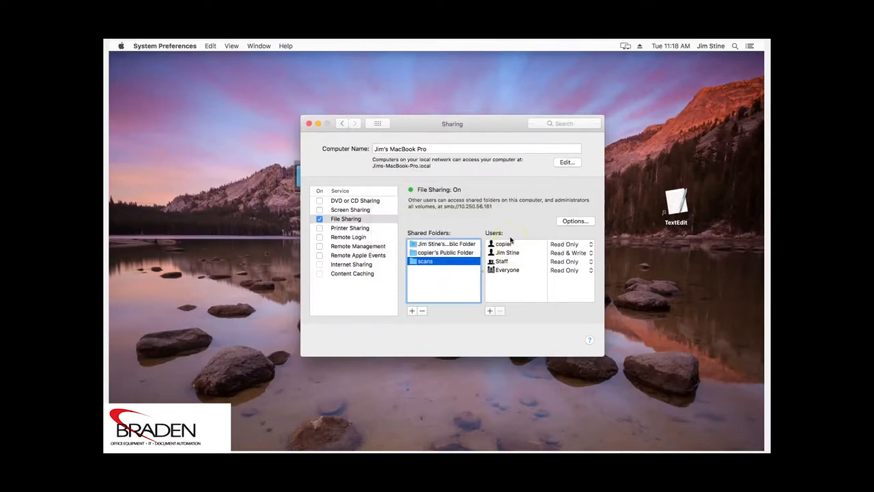
left_click(555, 245)
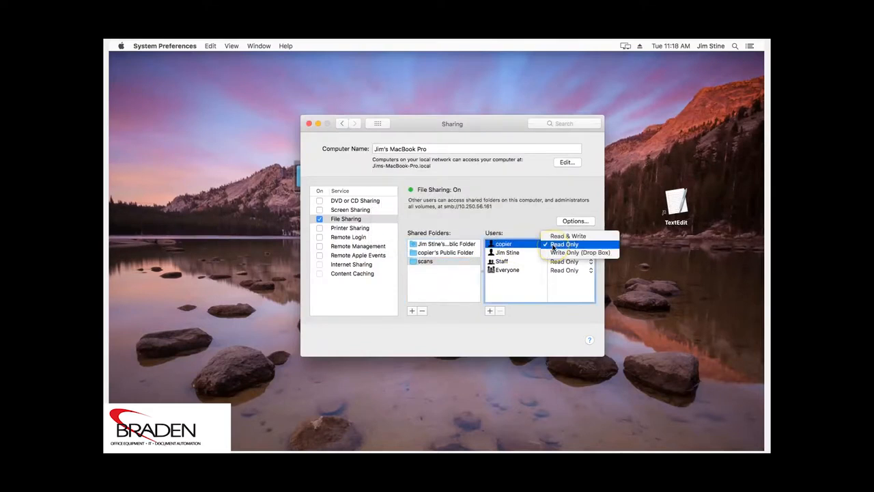
left_click(565, 238)
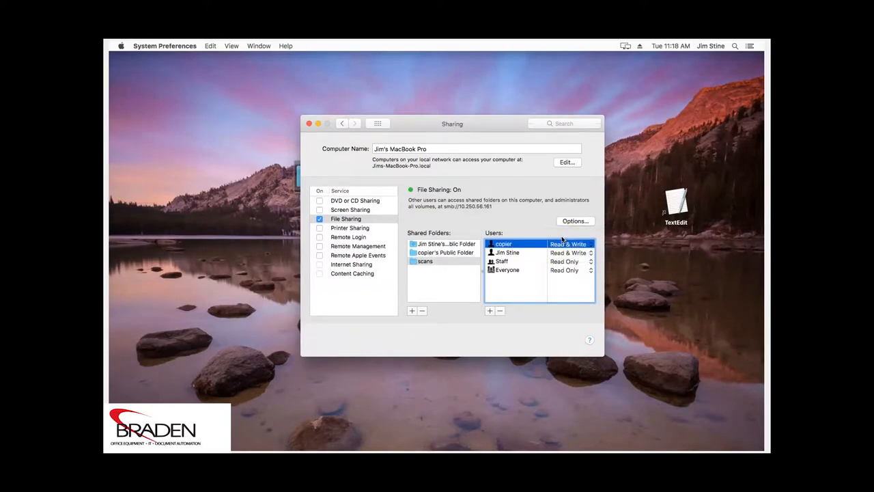
Step: Enable Windows file sharing over SMB for the copier account, authenticating with its account password
left_click(570, 220)
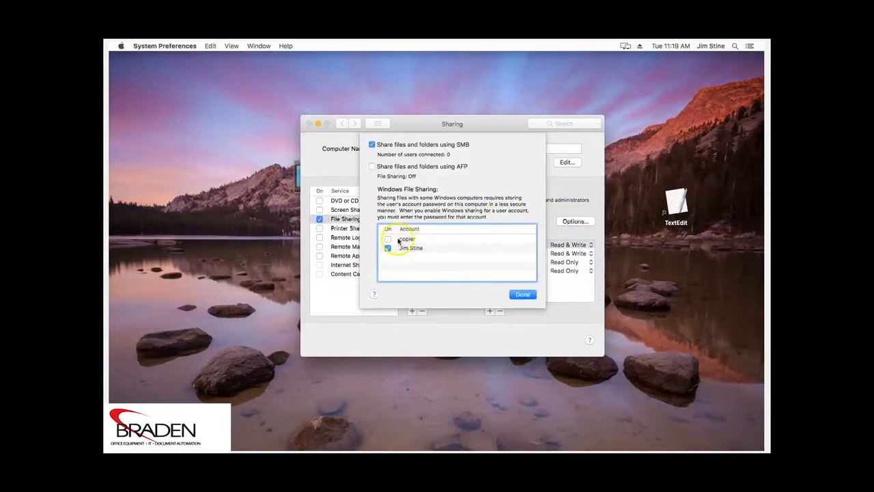
left_click(388, 239)
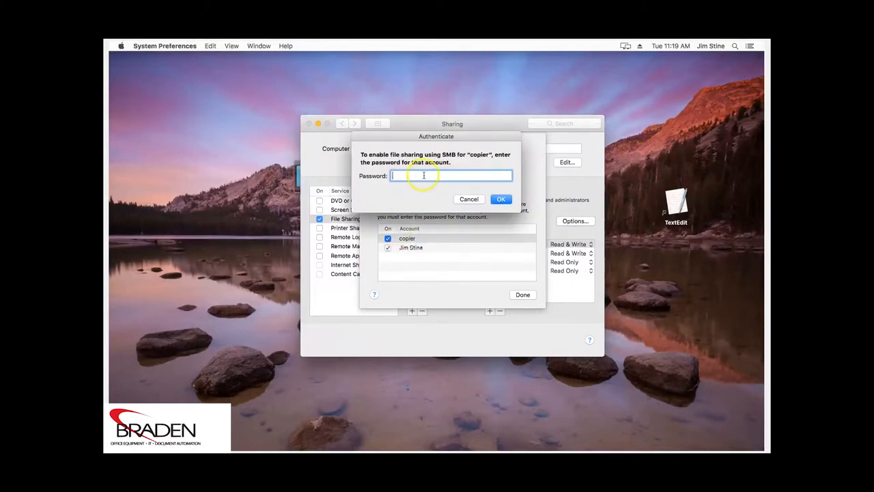
type("a")
left_click(500, 200)
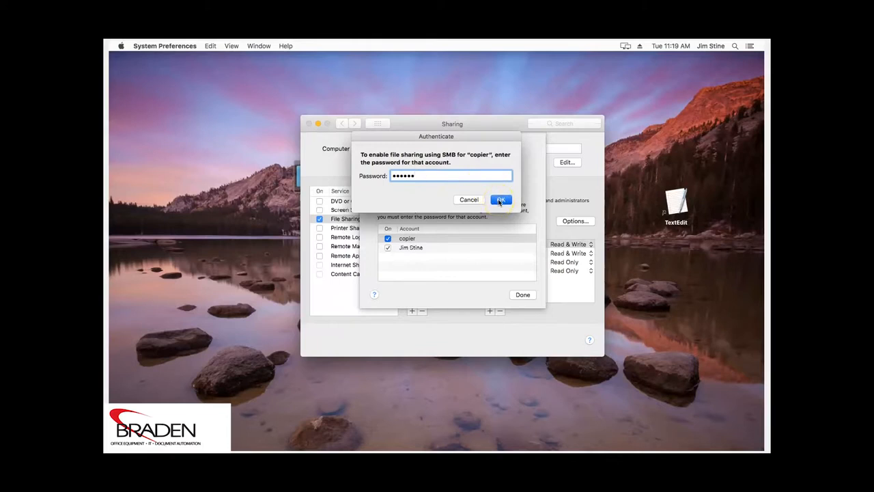
left_click(523, 294)
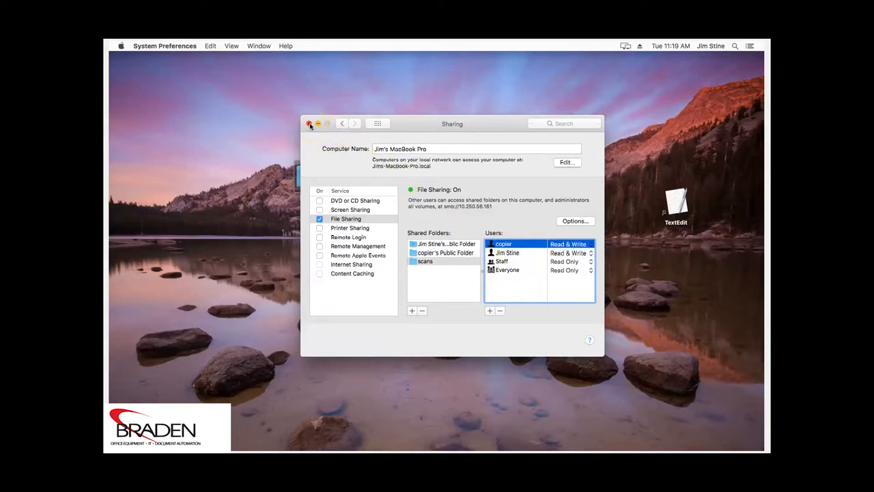
Step: Apply the scans folder's permissions to all enclosed items and close the Sharing preferences
left_click(431, 264)
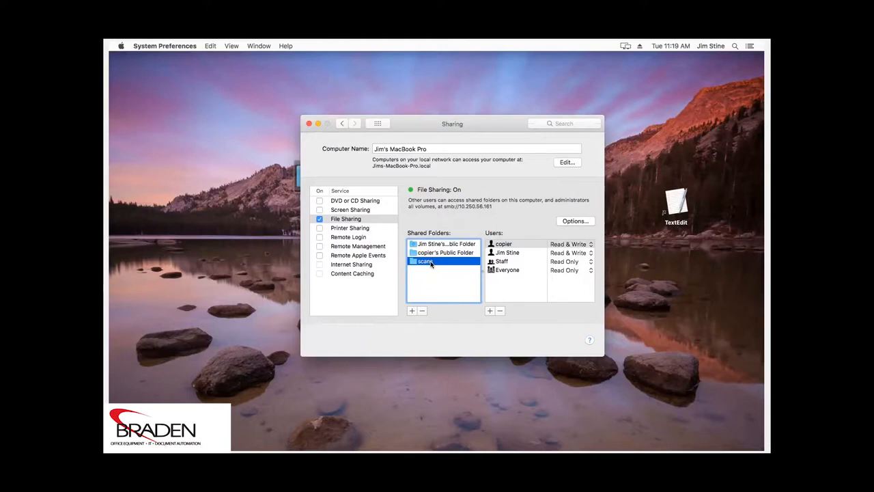
right_click(431, 264)
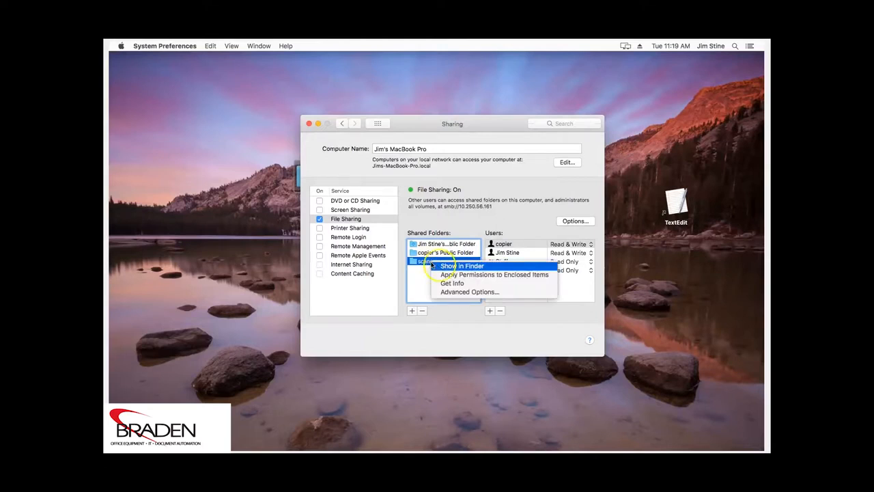
left_click(519, 274)
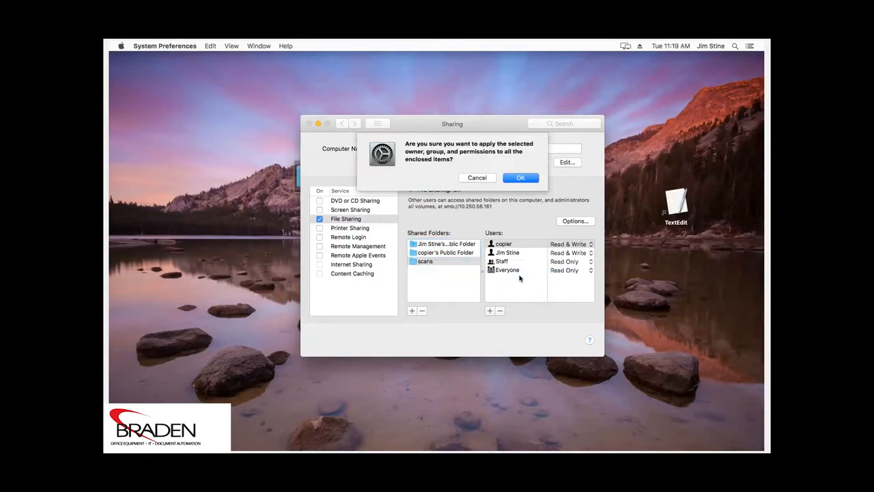
left_click(520, 178)
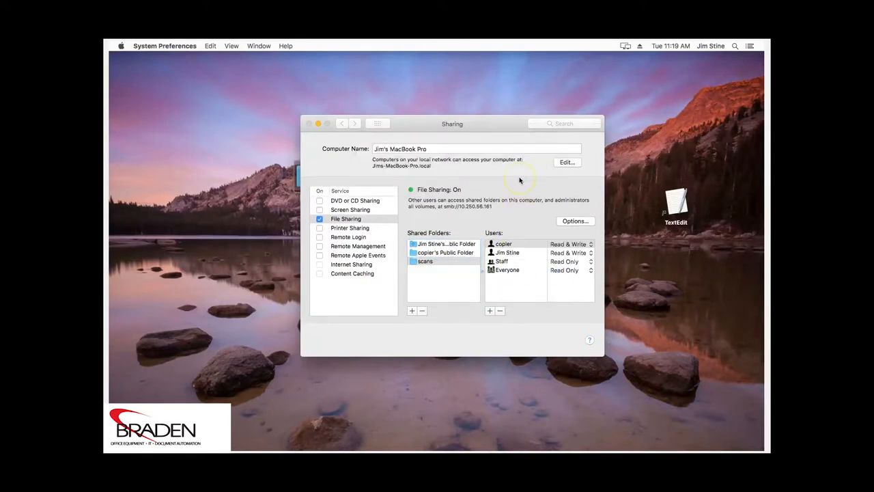
left_click(309, 124)
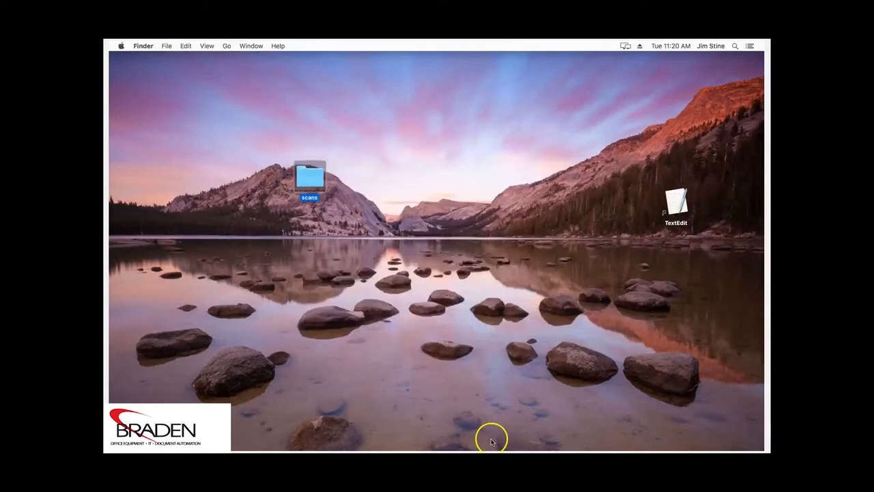
Step: Switch to Chrome and load the copier's web interface at 10.250.56.30 in a new tab
mouse_move(486, 439)
left_click(641, 432)
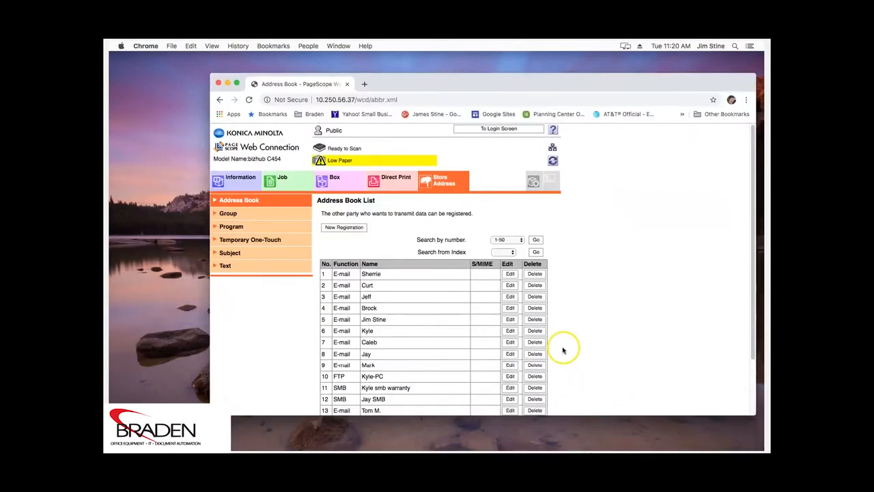
left_click(364, 83)
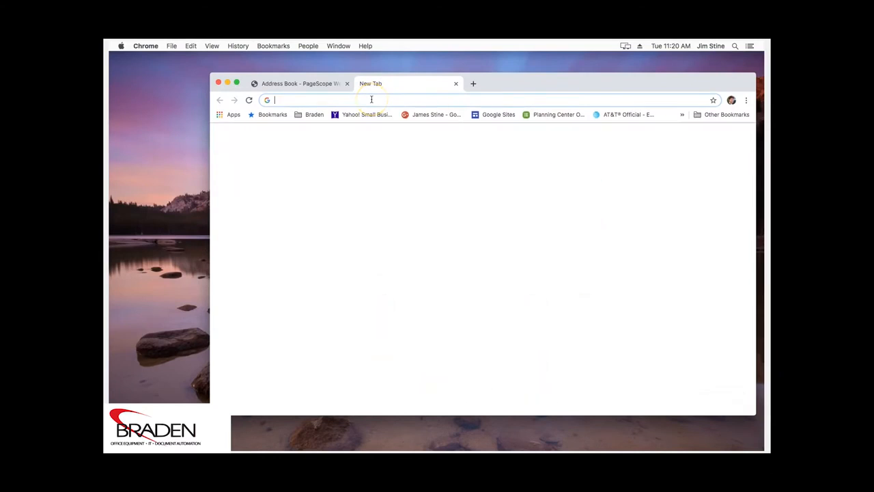
type("1")
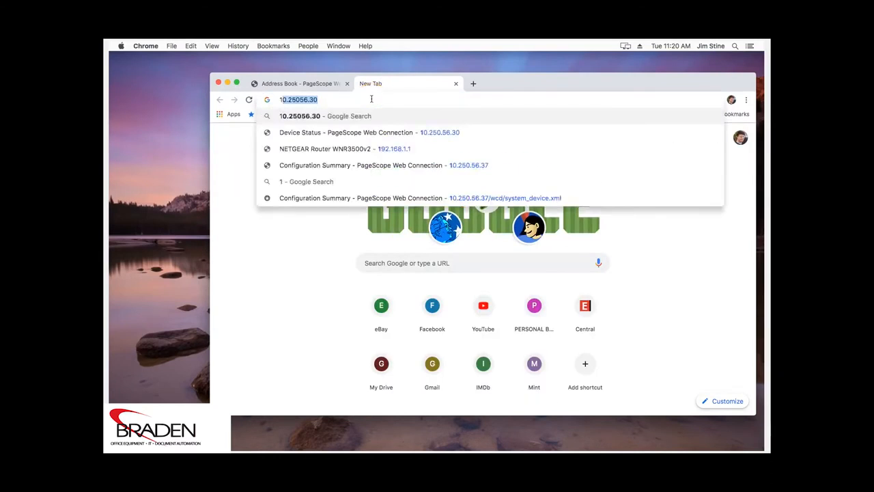
type("0.250.56.3")
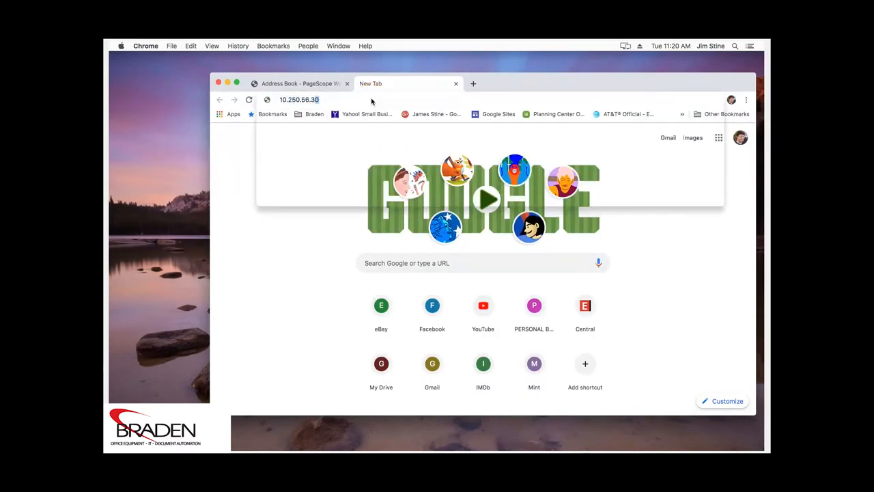
type("0")
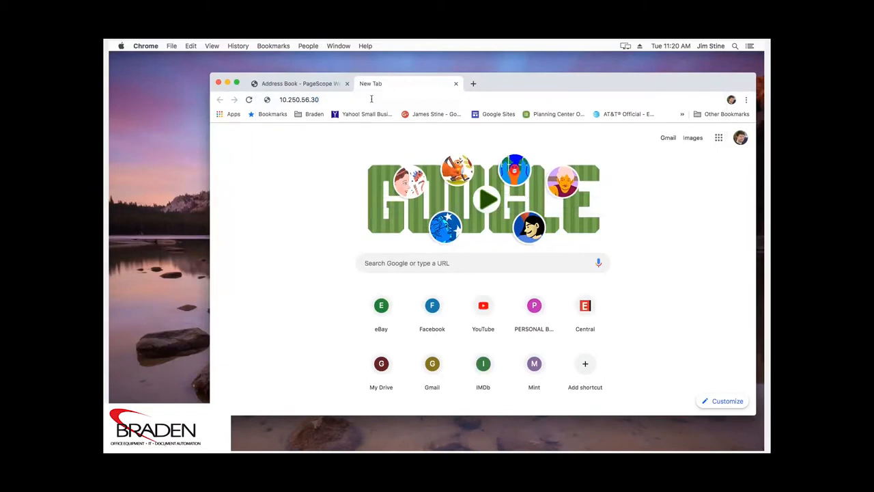
key("Return")
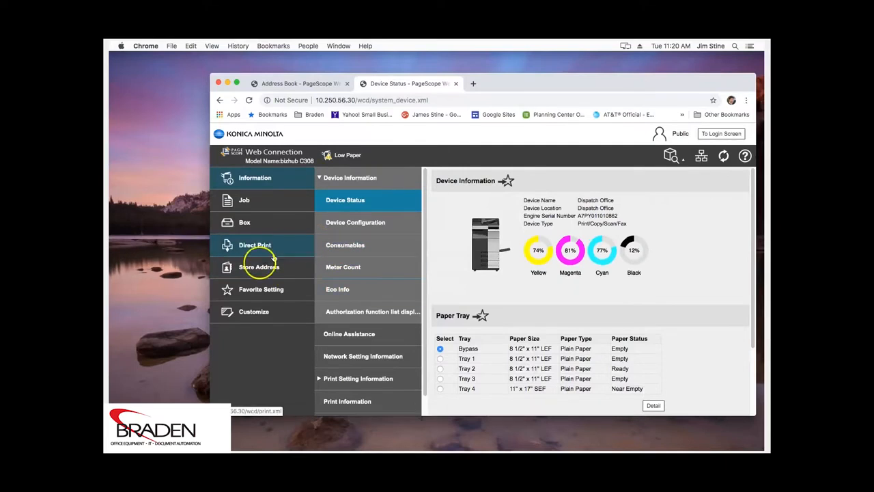
Step: Start a new address book registration on the bizhub C308 and set its function to SMB
left_click(290, 82)
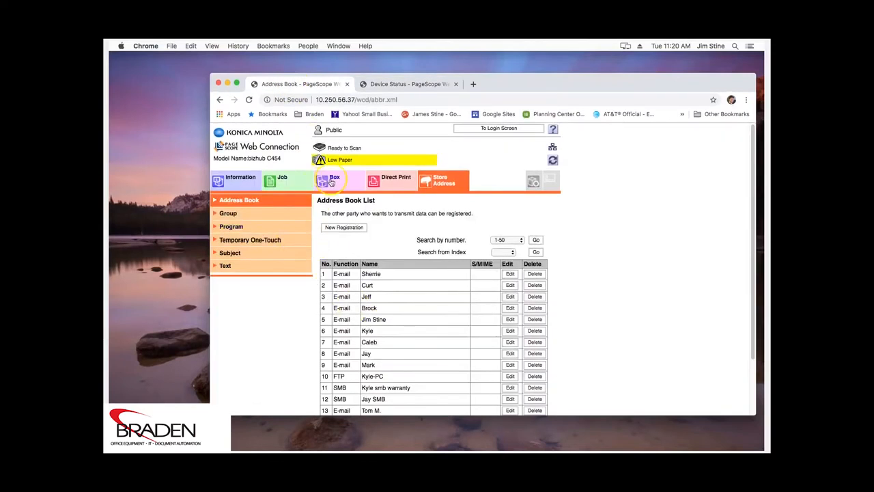
left_click(380, 84)
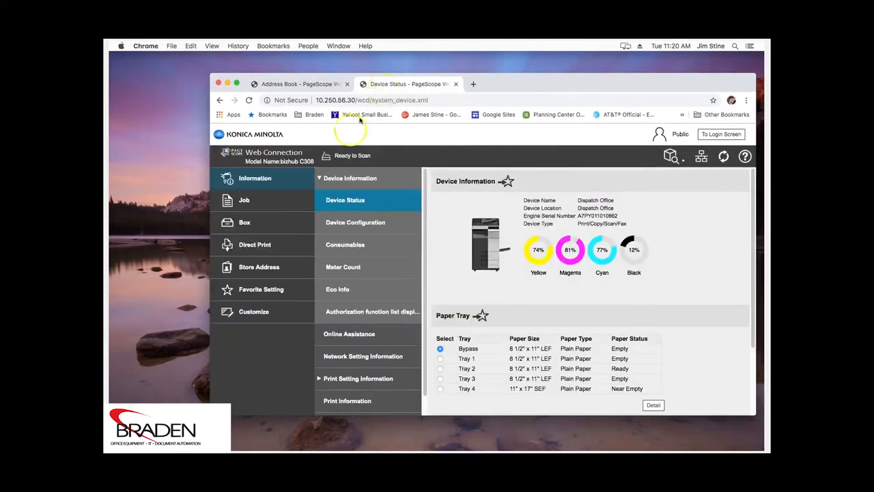
left_click(264, 270)
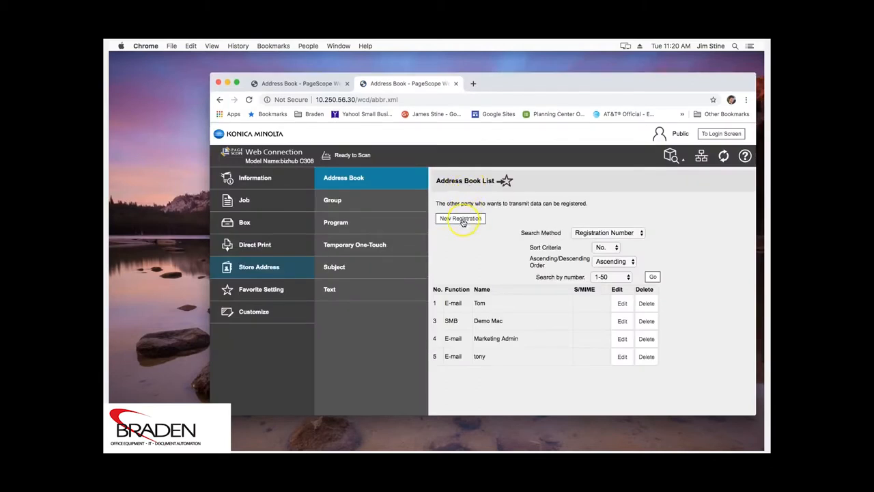
left_click(462, 219)
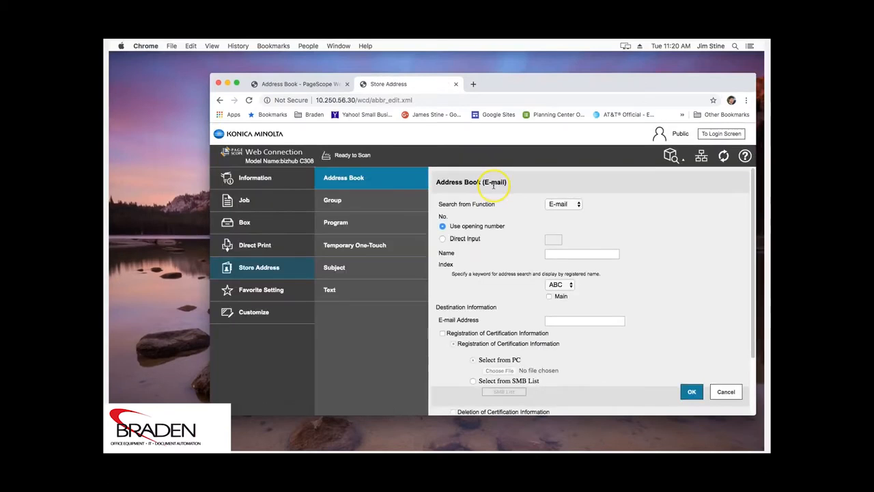
left_click(556, 205)
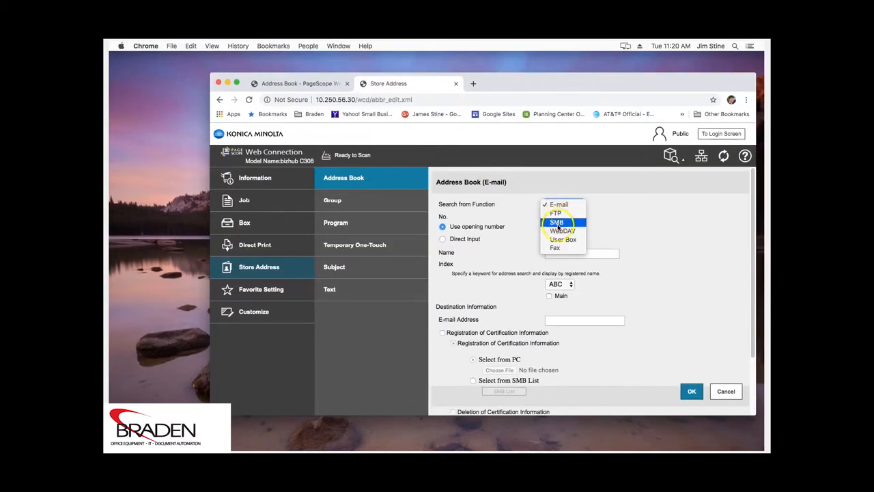
left_click(557, 222)
Step: Name the SMB destination after the owner's Mac, index it under JKL and include it in Main
left_click(565, 252)
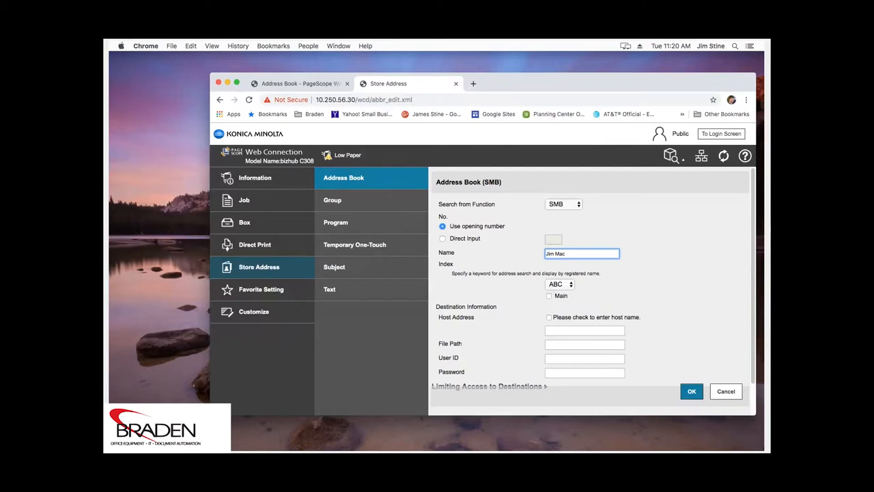
left_click(557, 284)
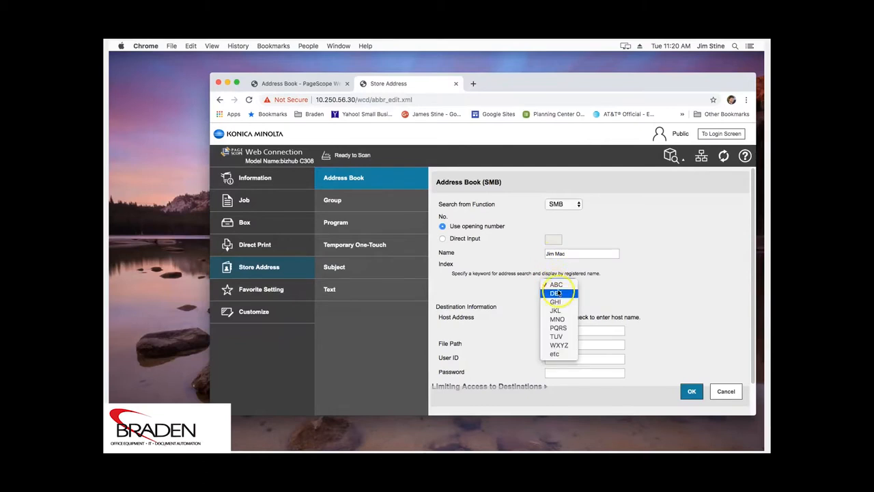
left_click(556, 309)
left_click(550, 296)
Step: Enter 10.250.56.161 as the host address and check it against the File Sharing address in System Preferences
left_click(560, 330)
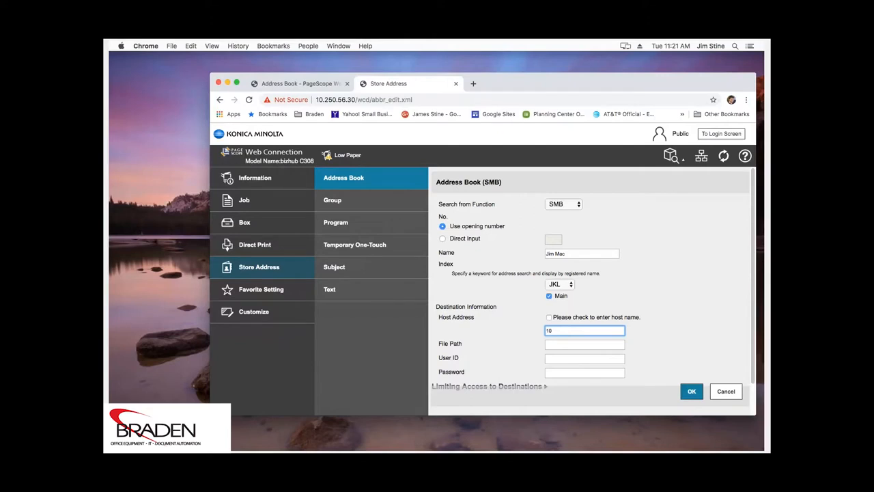
type("10.250.56.161")
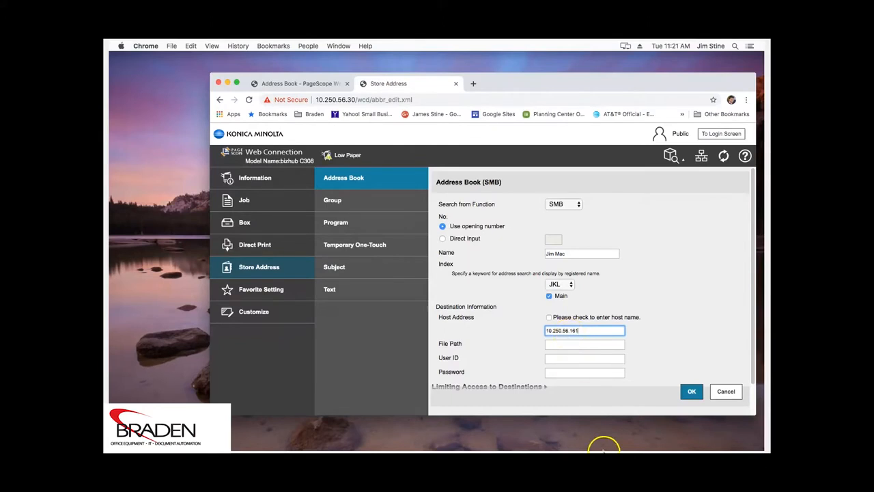
left_click(620, 430)
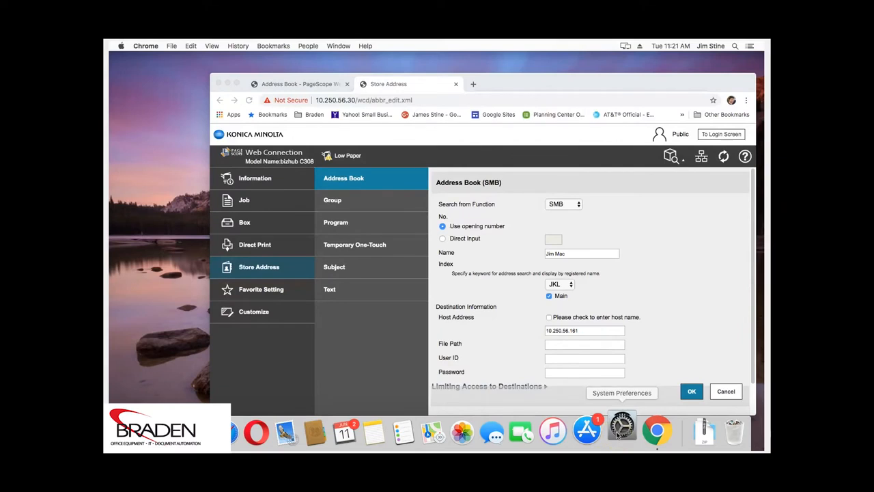
left_click(507, 295)
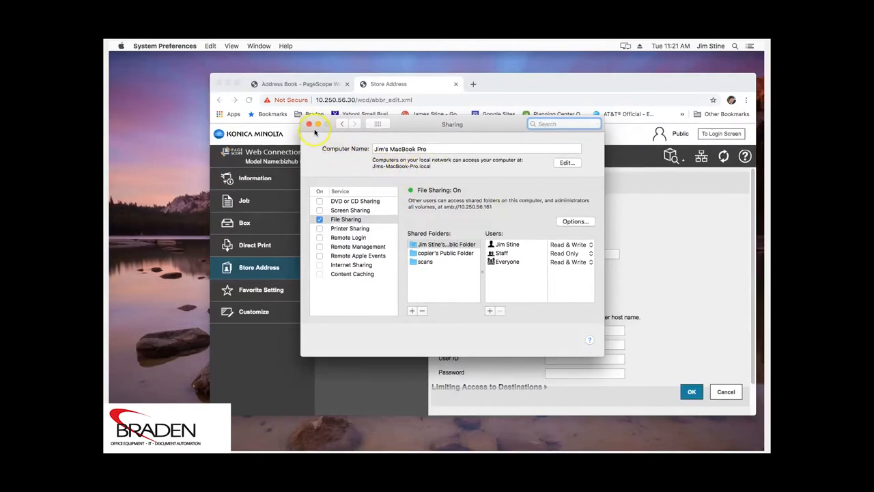
left_click(309, 123)
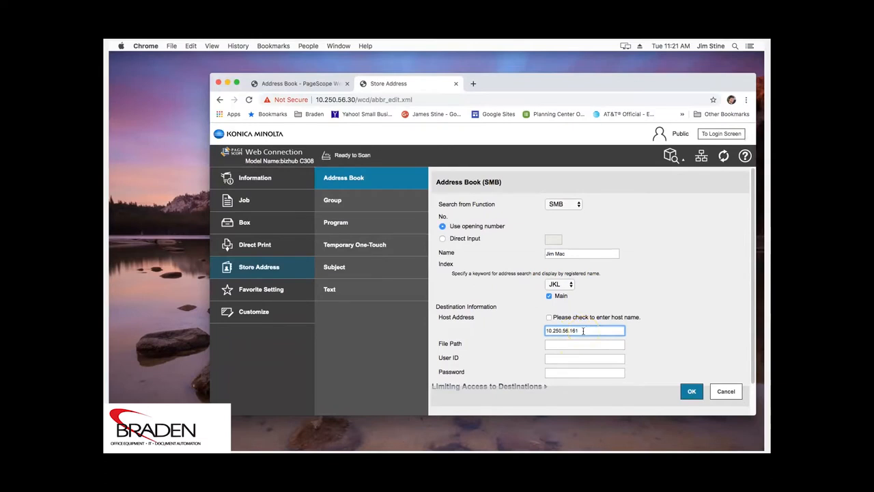
Step: Set the file path to scans and the user ID to copier, enter the account password, and save the registration
left_click(560, 344)
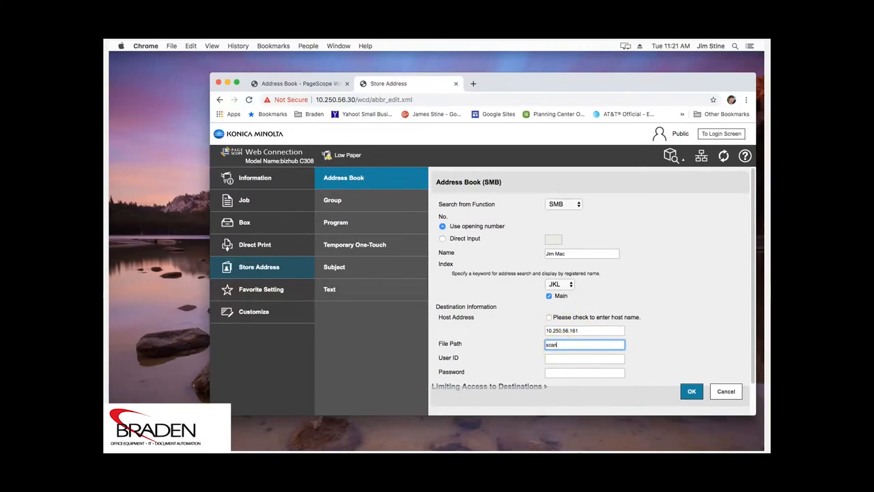
left_click(566, 360)
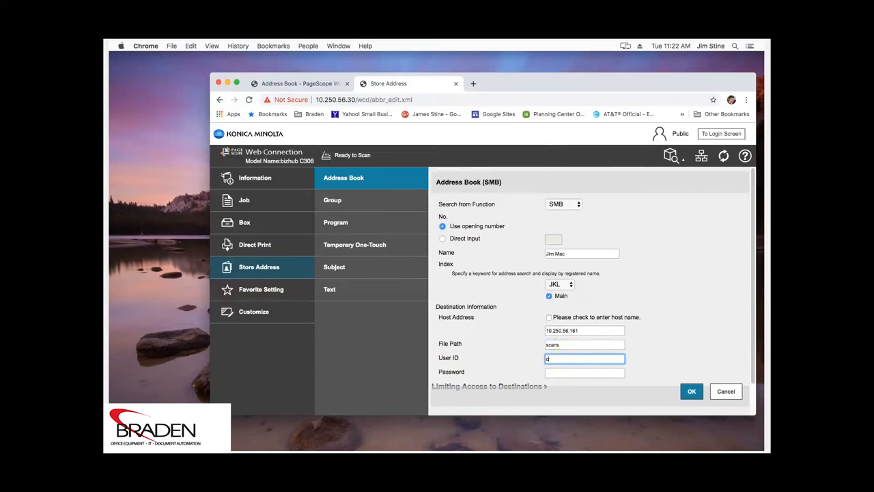
key("Tab")
type("•••")
left_click(691, 391)
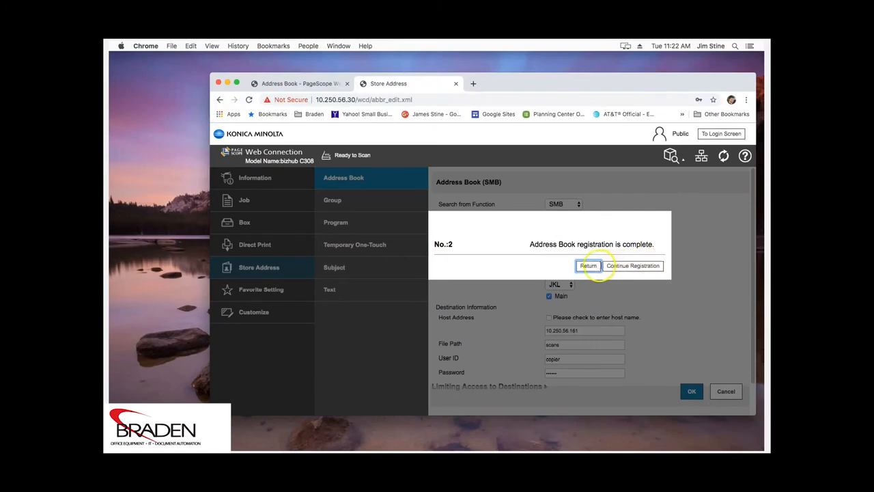
left_click(588, 266)
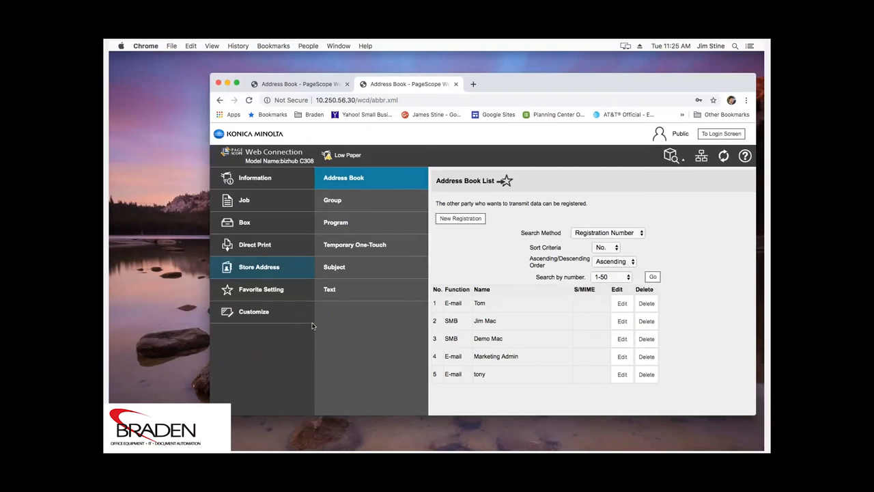
Step: Minimize the browser, open the scans folder on the Desktop and try to open the scanned PDF
left_click(227, 83)
left_click(300, 167)
double_click(300, 170)
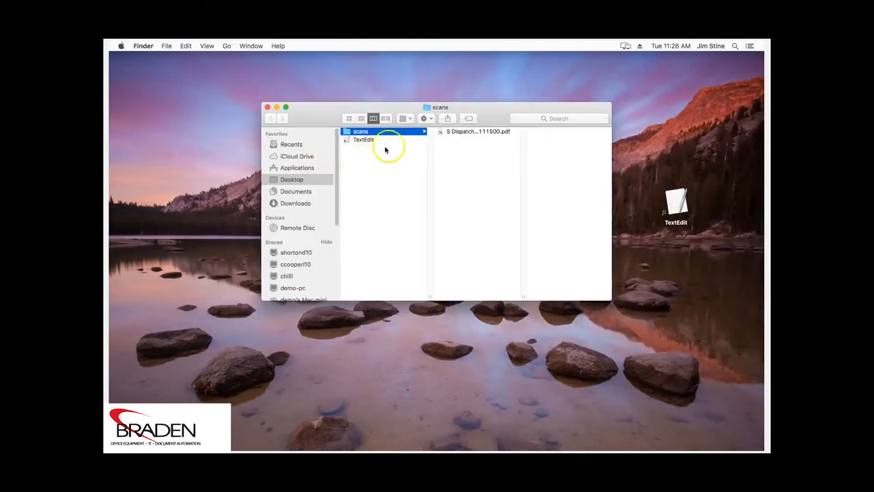
double_click(468, 132)
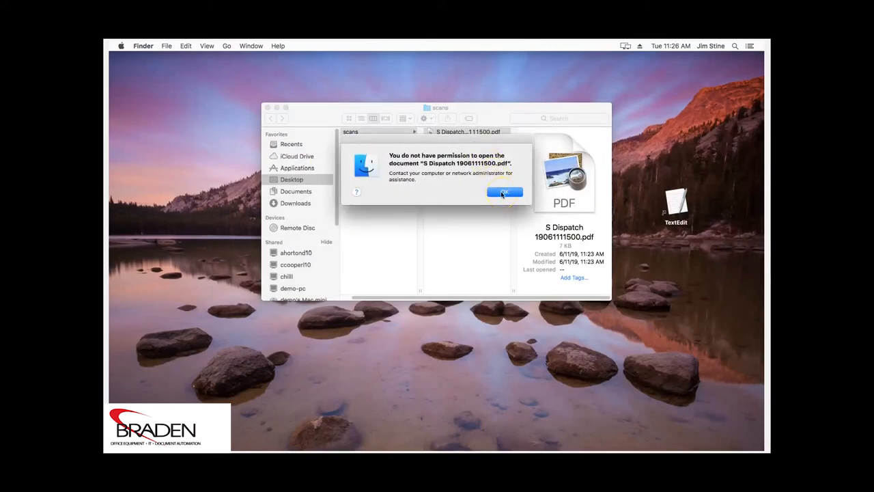
left_click(503, 193)
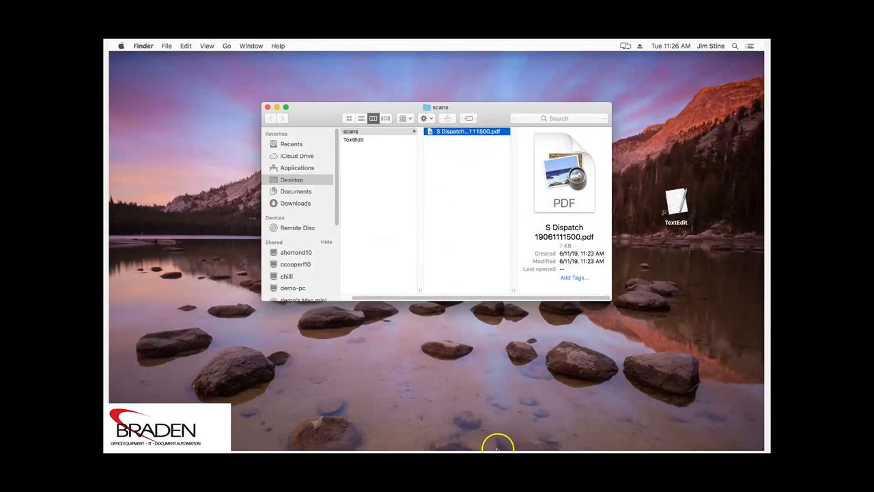
Step: In the File Sharing settings of System Preferences, apply the scans folder's permissions to all enclosed items
mouse_move(501, 447)
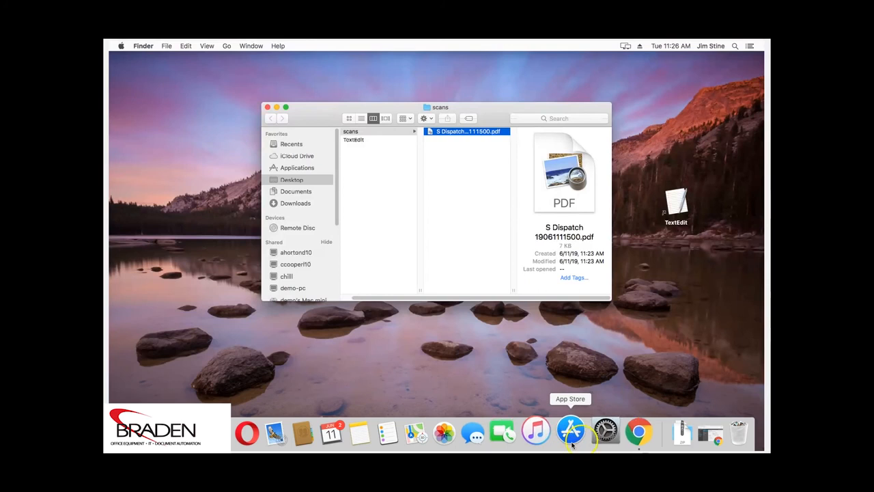
left_click(599, 431)
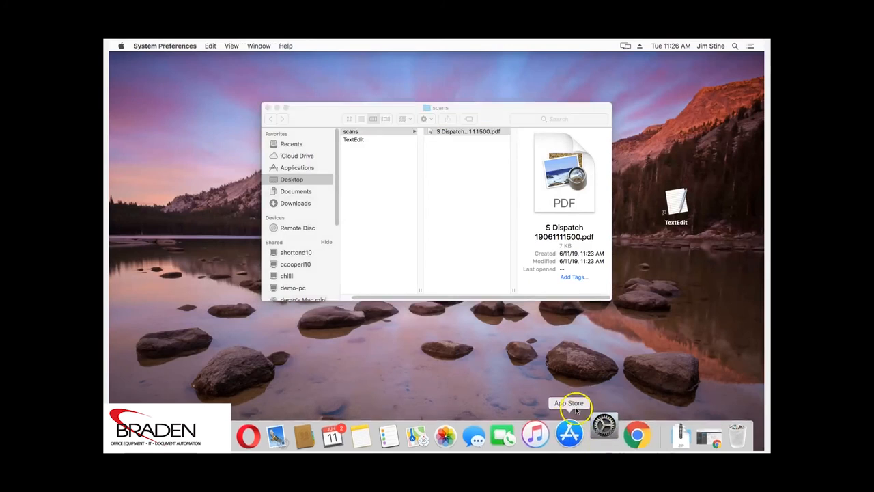
left_click(508, 313)
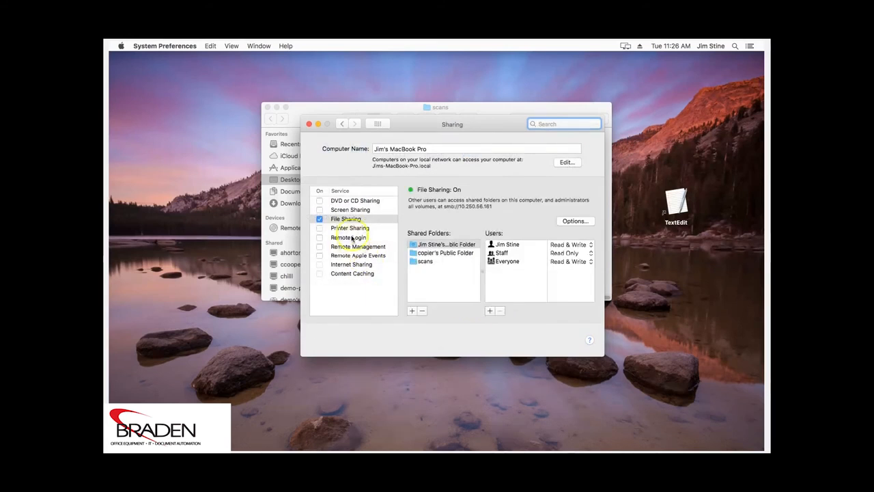
left_click(423, 262)
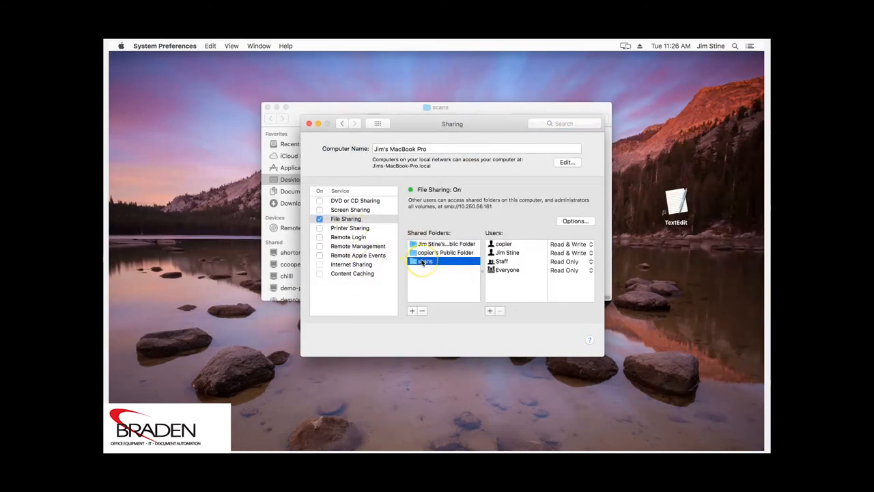
right_click(423, 263)
left_click(445, 273)
left_click(522, 177)
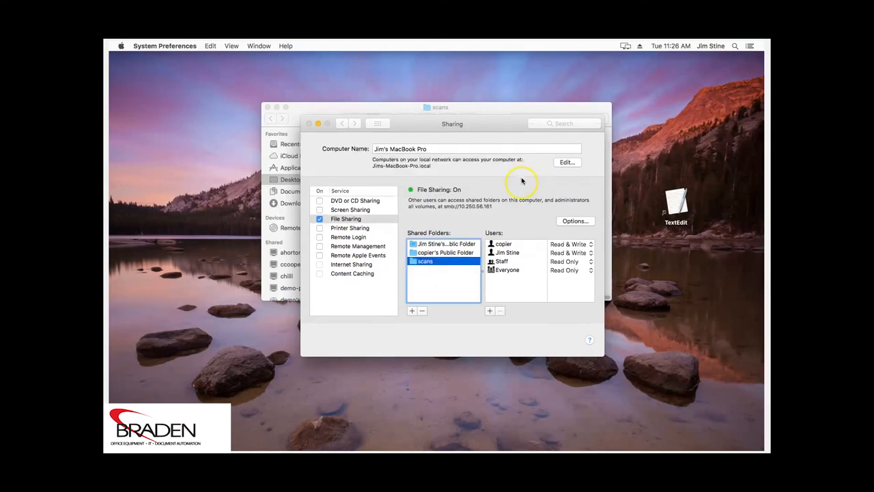
Step: Close the Sharing preferences and open S Dispatch 19061111500.pdf from the scans folder
left_click(310, 123)
double_click(451, 132)
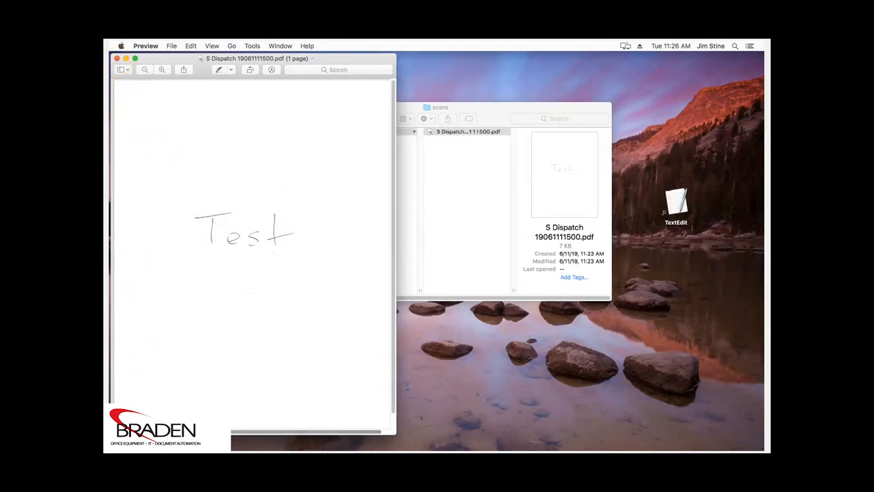
mouse_move(156, 450)
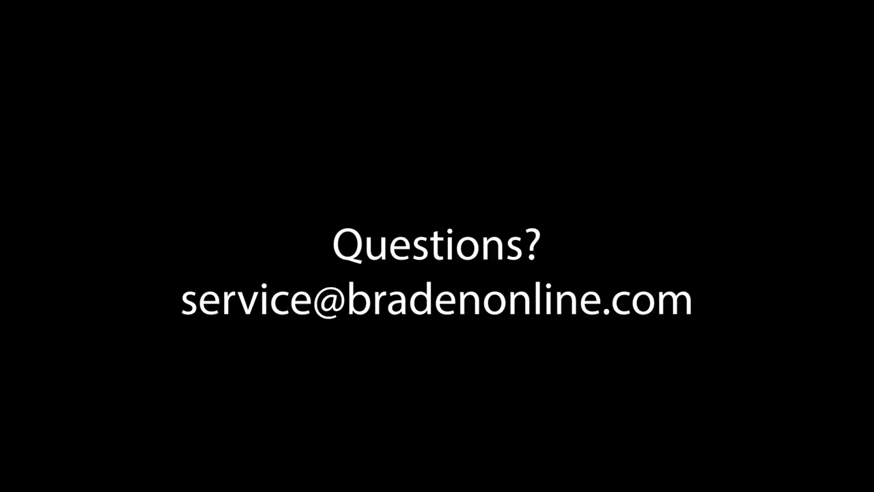